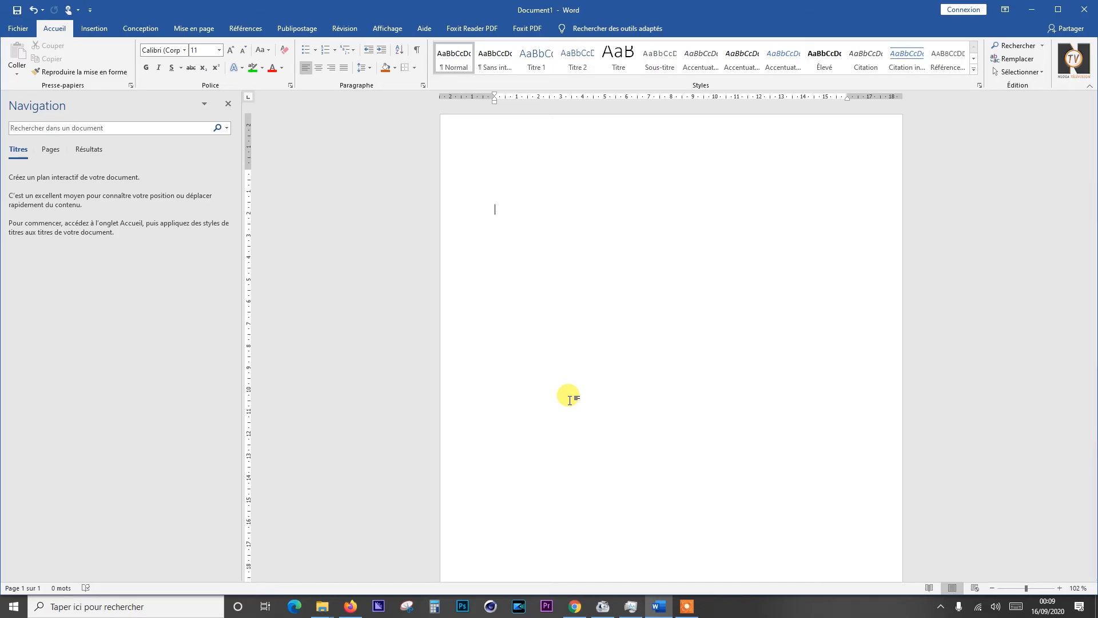
- Enter the fruit names Banane, Ananas, Goyave and Pastèque on separate lines
type("banae")
key("BackSpace")
type("ananas")
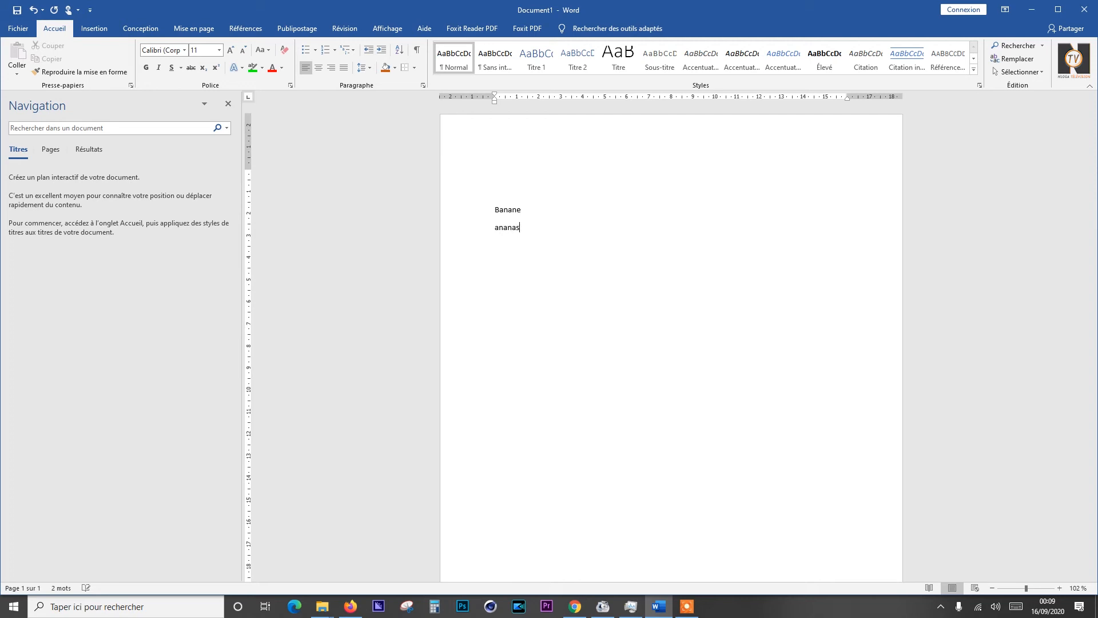
key("Return")
type("goyave")
key("Return")
type("pastèque")
key("Return")
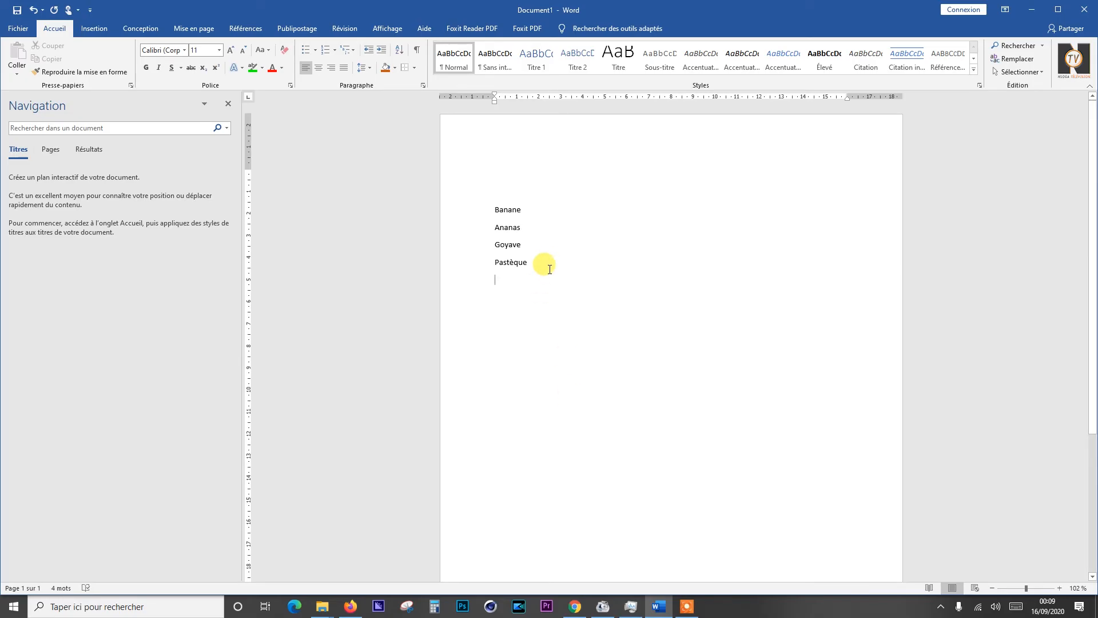
- Format the four fruit names as a bulleted list with the four-diamond bullet
left_click_drag(546, 265, 490, 210)
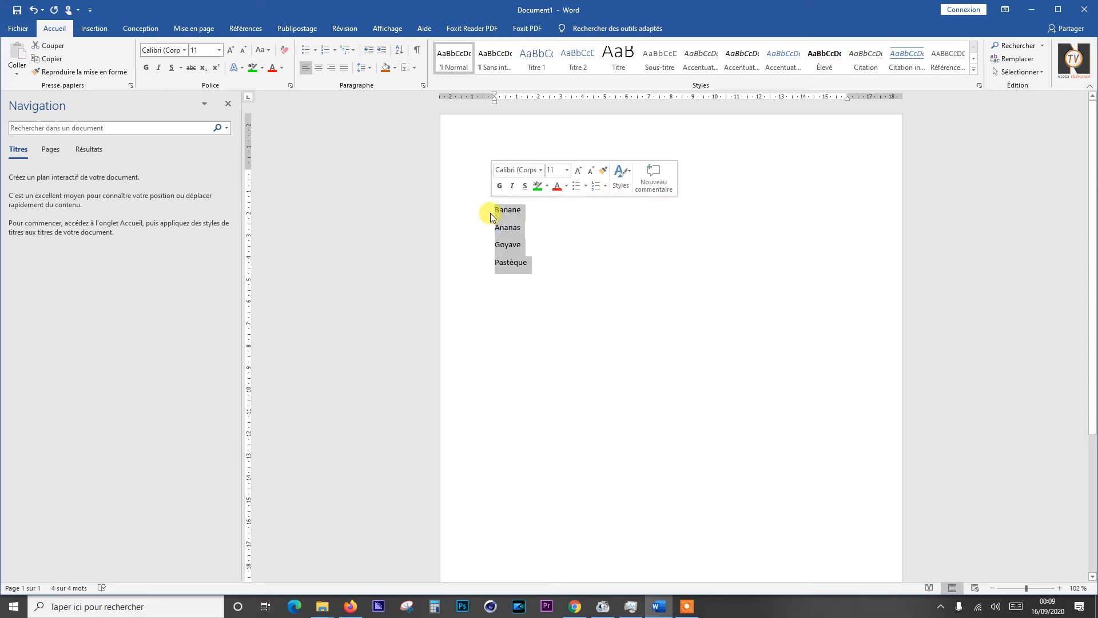
left_click(316, 52)
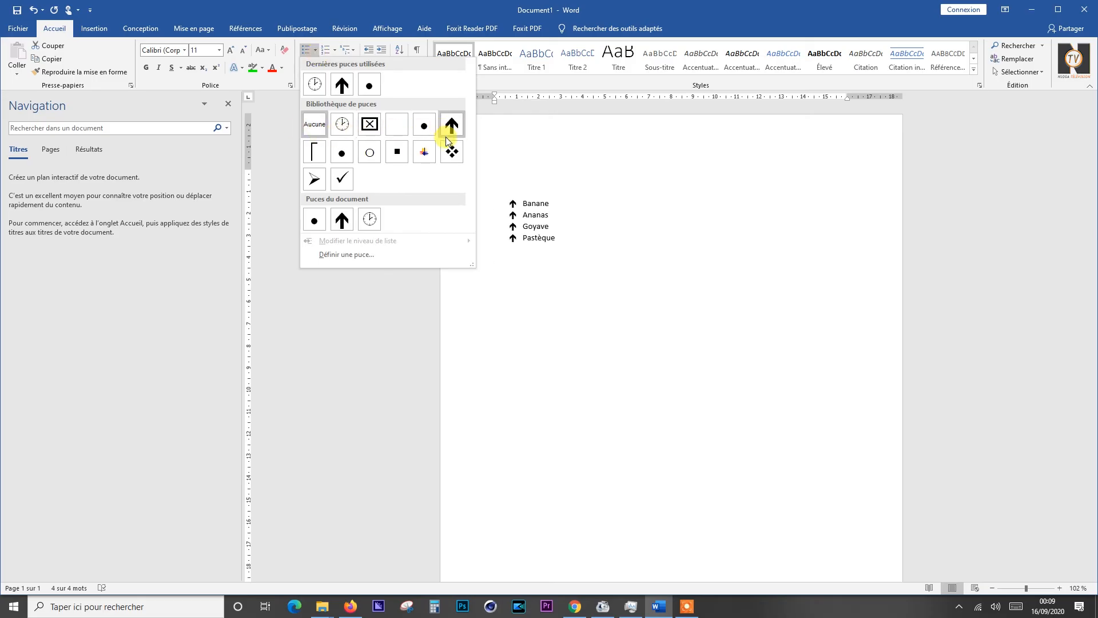
left_click(452, 157)
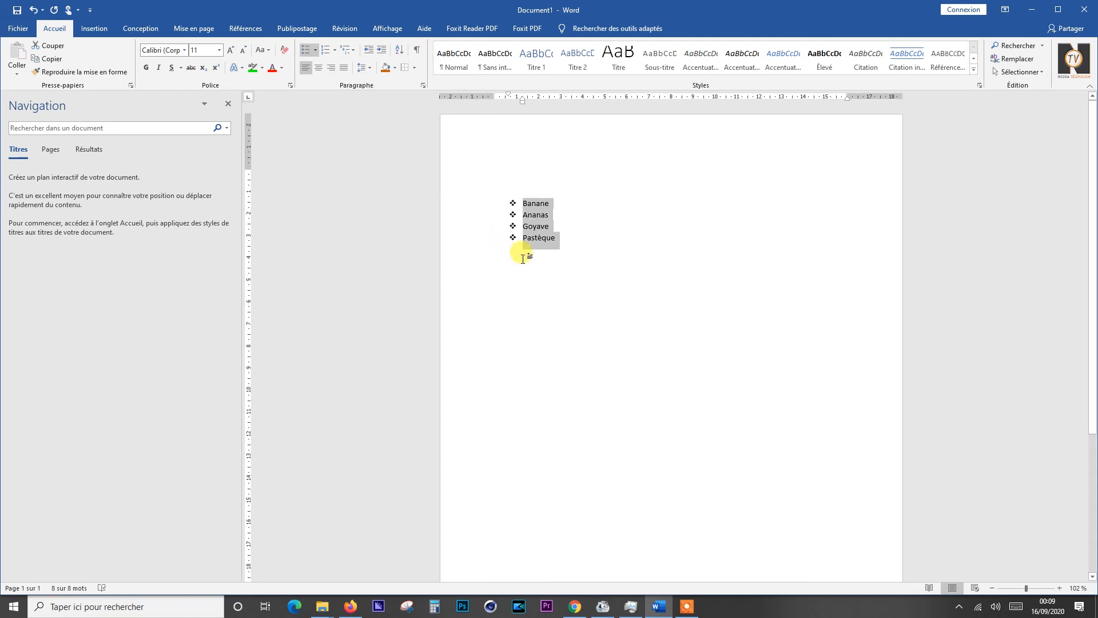
- Define a new bullet for the list using the circled star symbol, Wingdings character 181
left_click(316, 51)
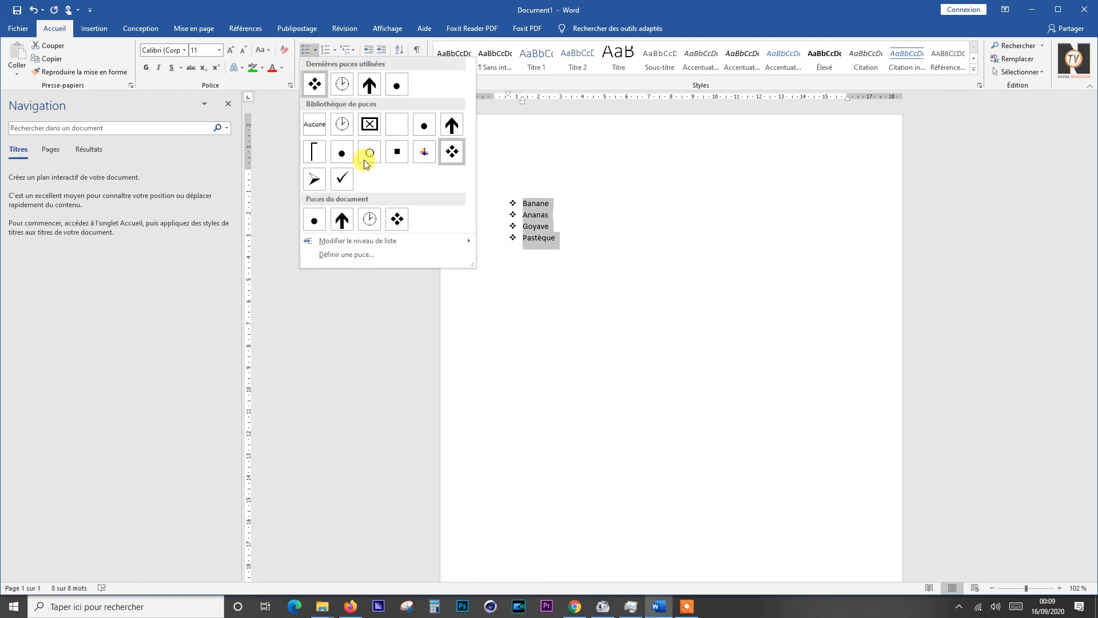
left_click(352, 255)
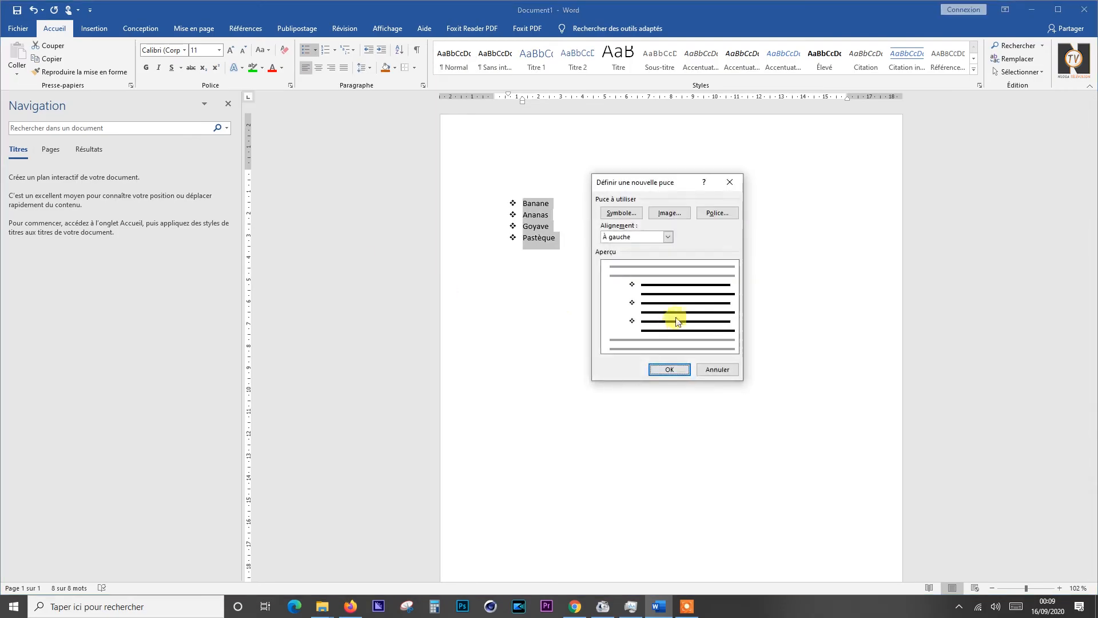
left_click(633, 215)
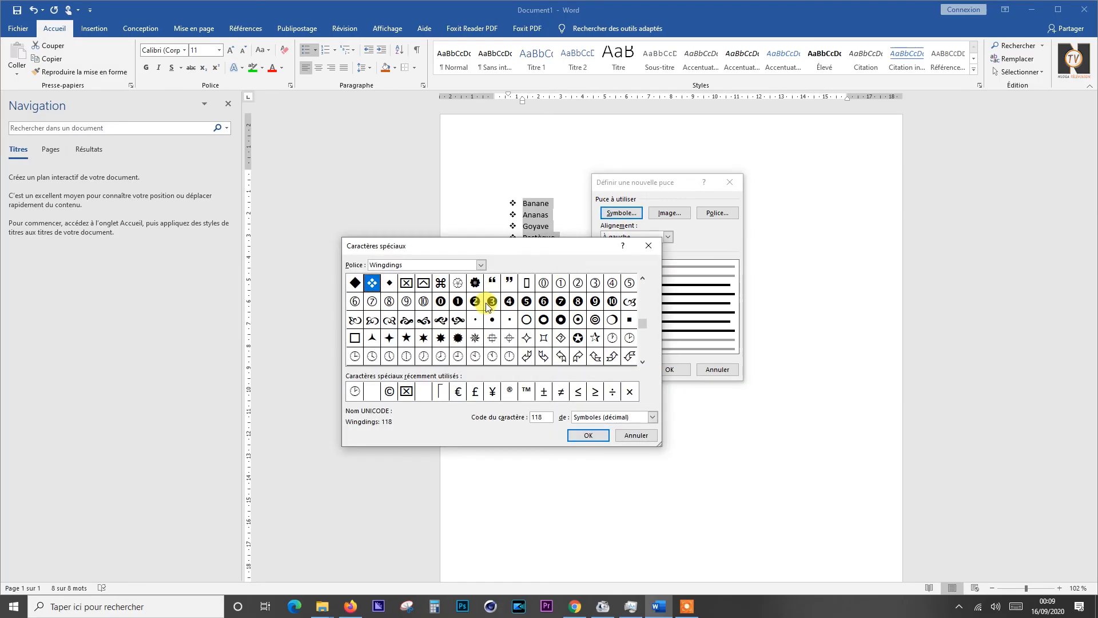
left_click_drag(643, 331, 642, 331)
left_click(579, 320)
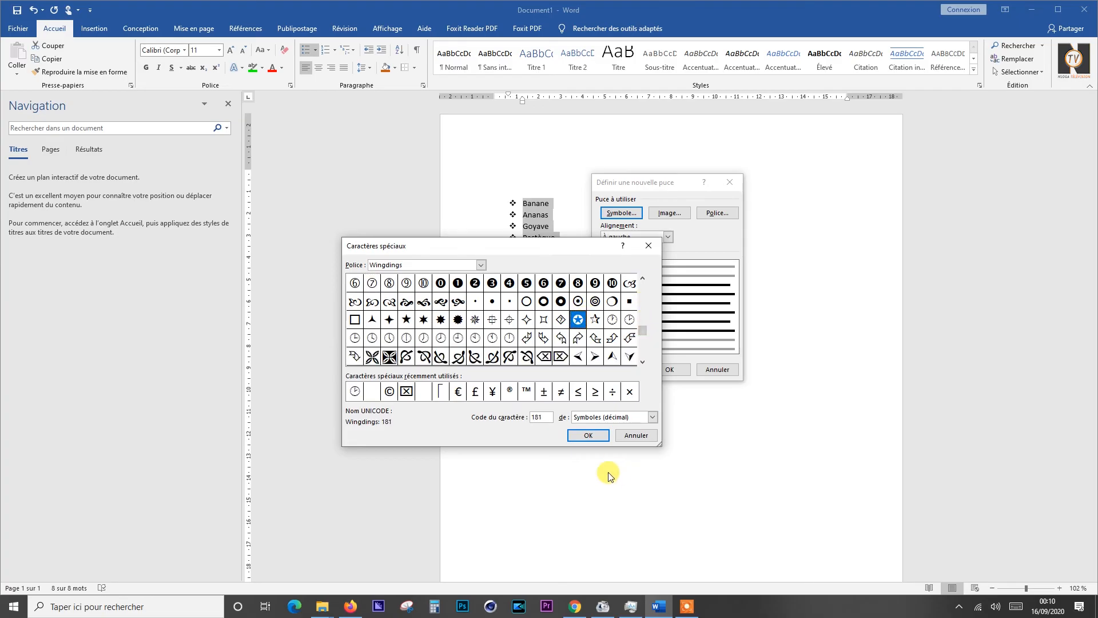
left_click(596, 437)
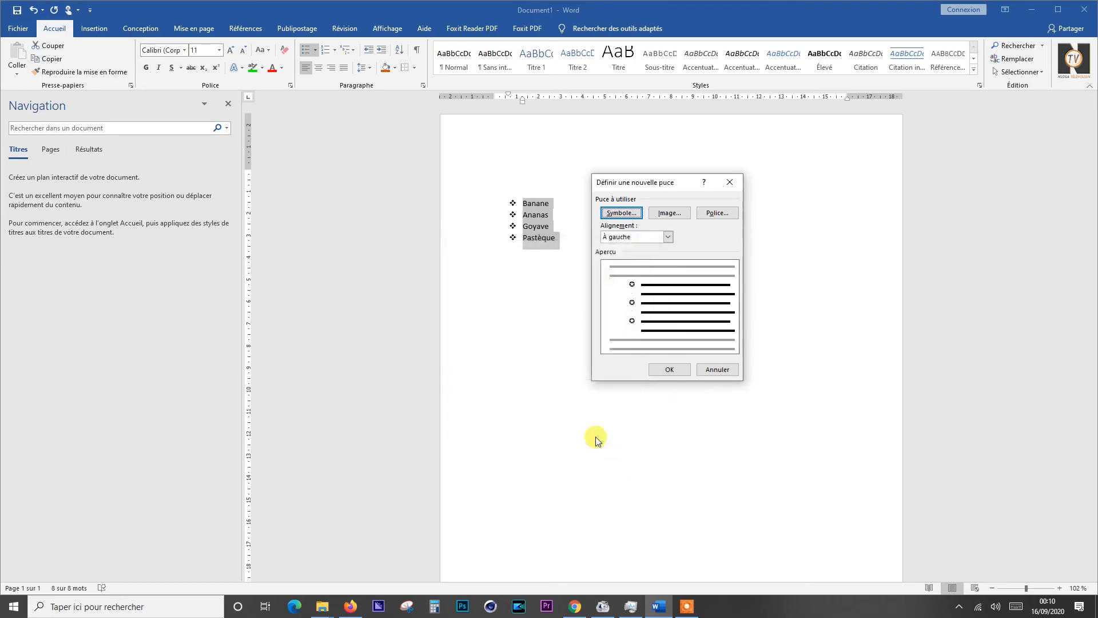
left_click(677, 373)
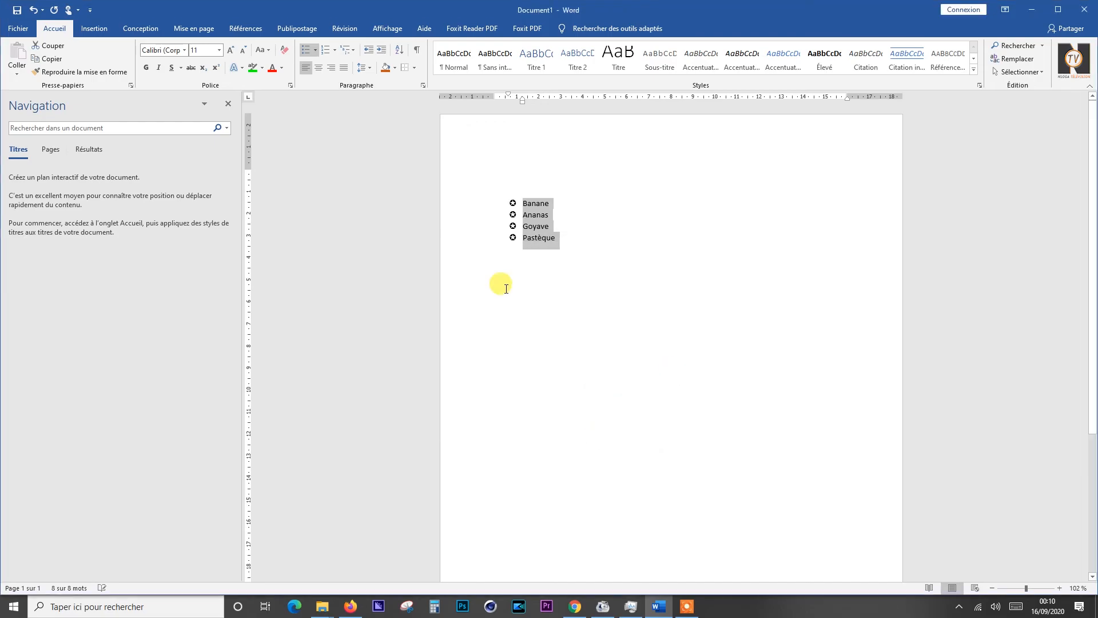
- Set the size of the list's star bullet symbols to 12, leaving out the fruit names
left_click(512, 204)
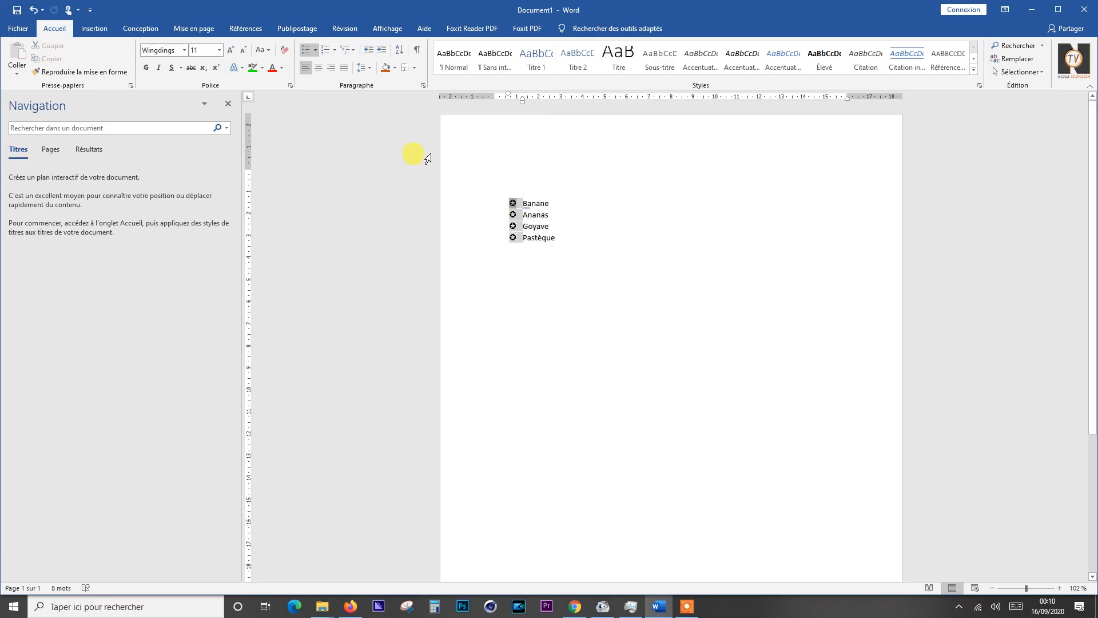
left_click(231, 52)
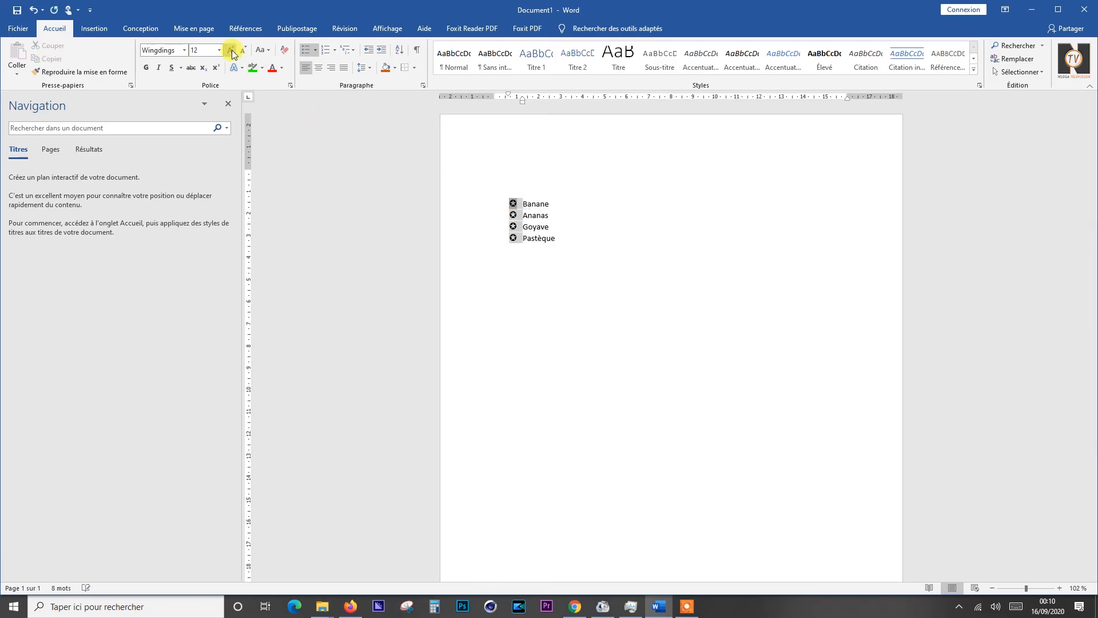
left_click(231, 51)
left_click(230, 50)
left_click(230, 50)
left_click(244, 50)
left_click(244, 50)
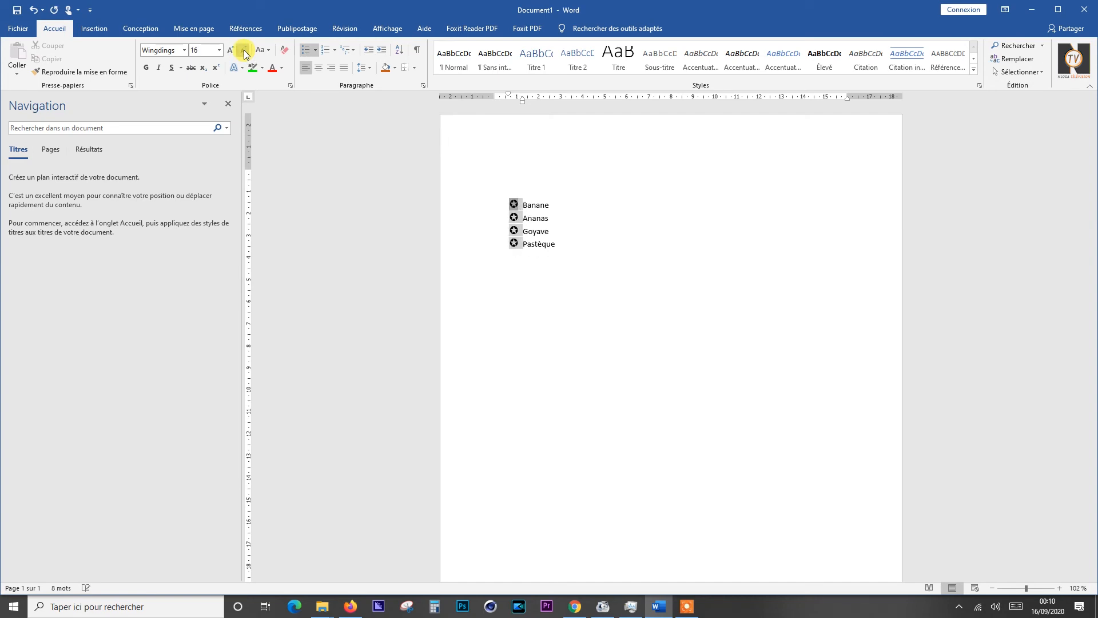
left_click(244, 50)
- Try centred and right alignment on the whole fruit list and return it to left alignment
left_click_drag(573, 249, 471, 196)
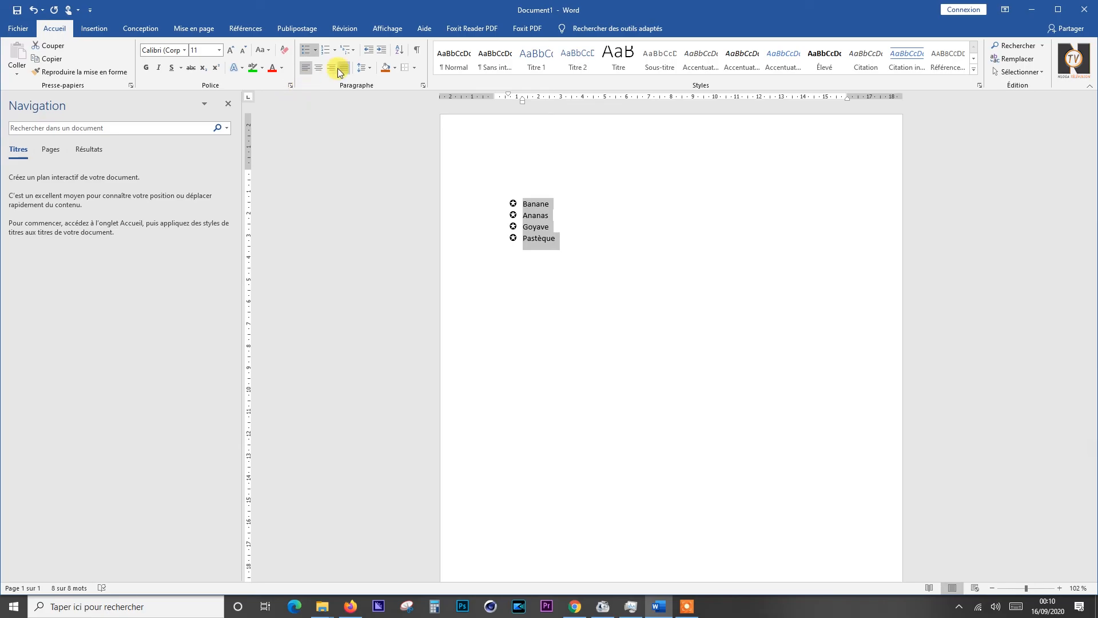
left_click(320, 68)
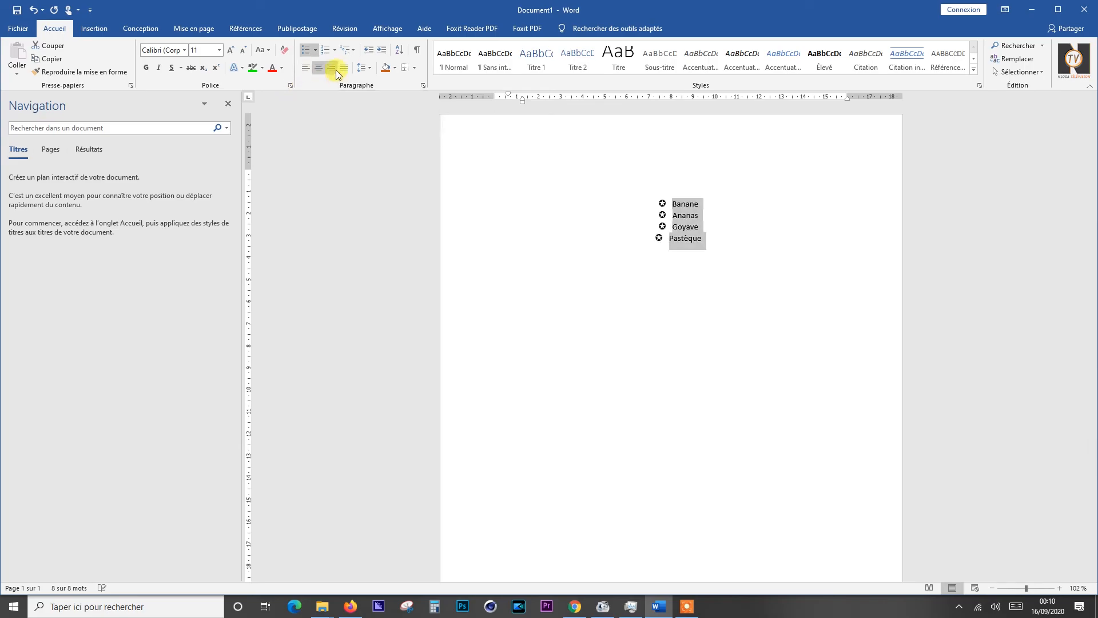
left_click(335, 70)
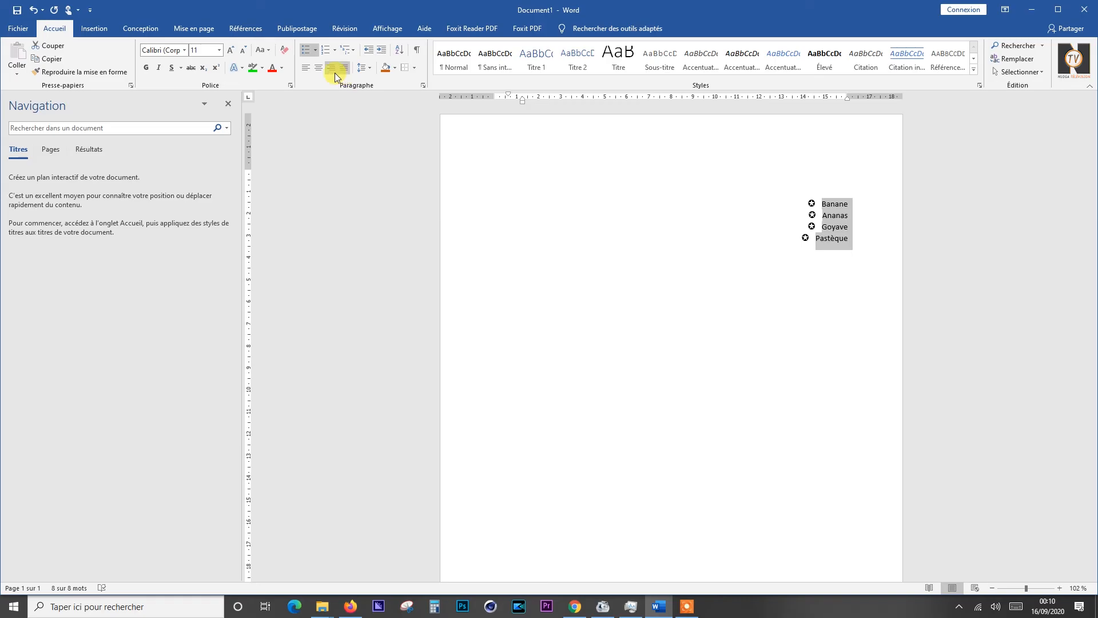
left_click(309, 70)
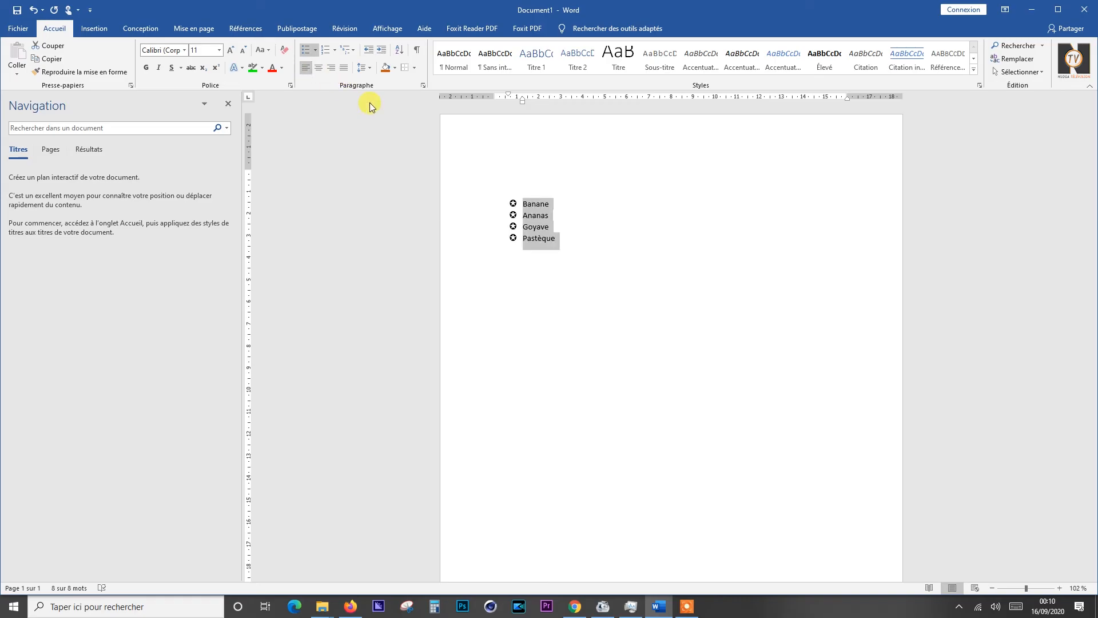
- Set the fruit list's line spacing to 2.5 and decrease its indent by one level
left_click(372, 69)
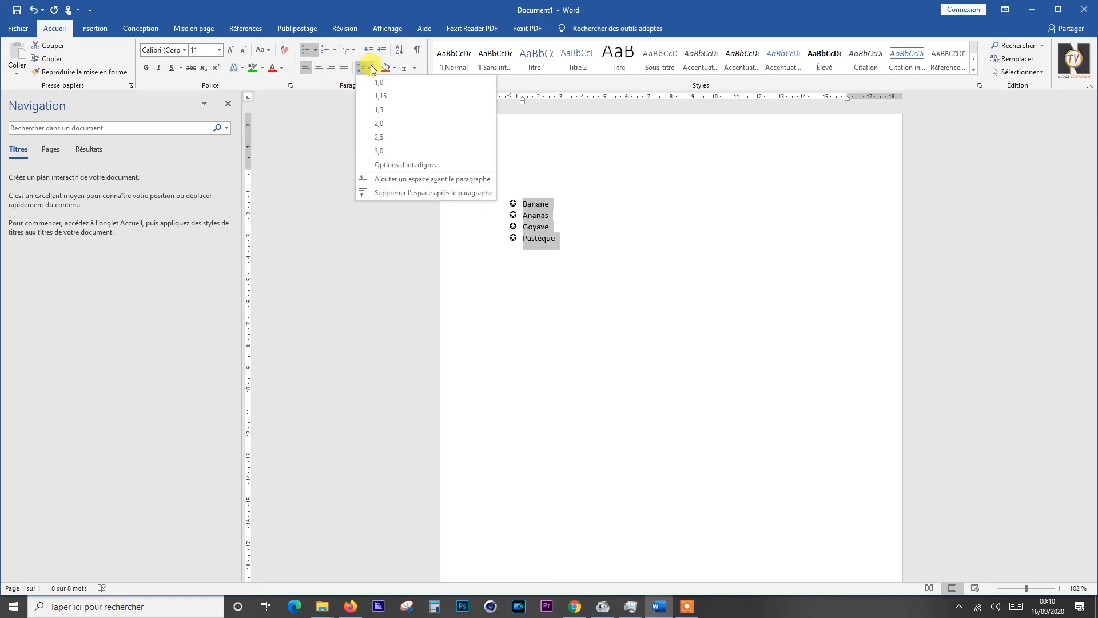
left_click(383, 138)
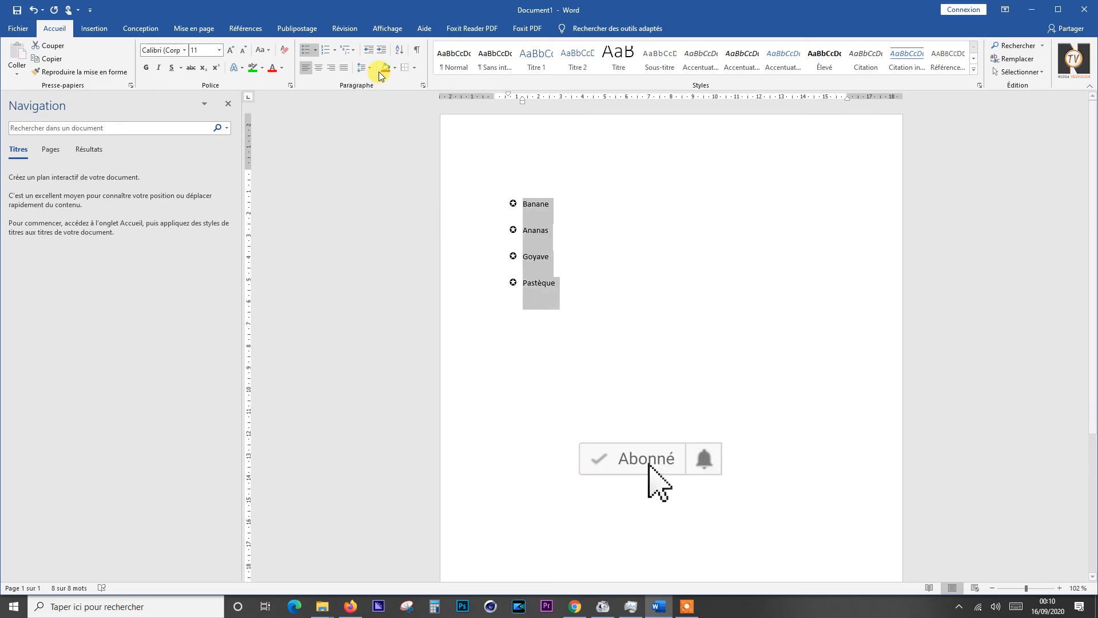
left_click(369, 51)
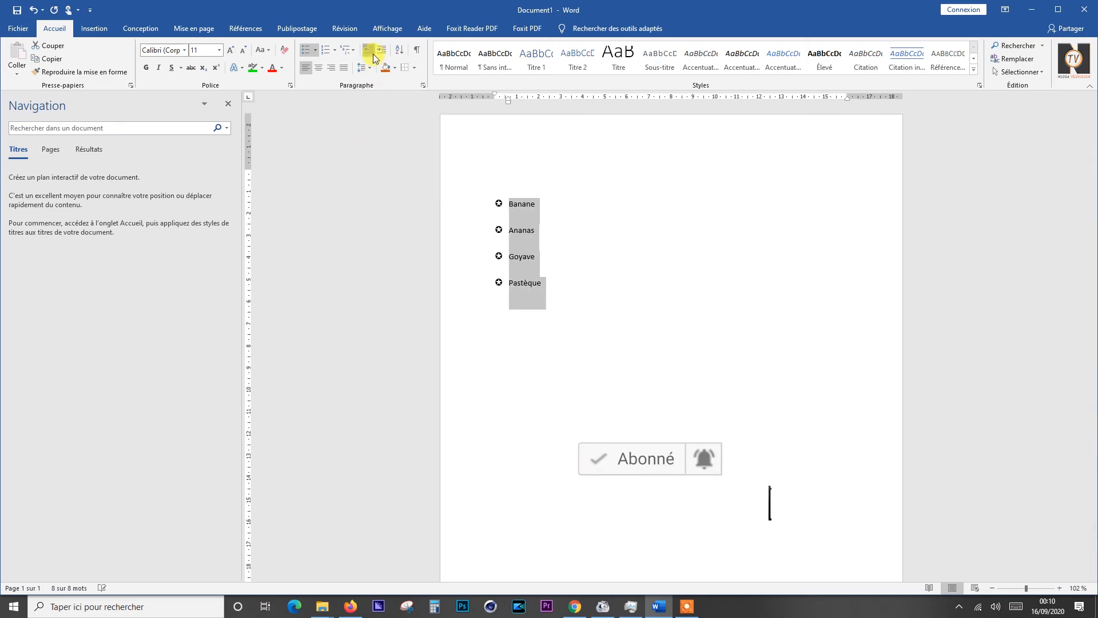
- Try increasing the fruit list's indent by three levels and bring it back to the margin
left_click(382, 51)
left_click(382, 52)
left_click(382, 51)
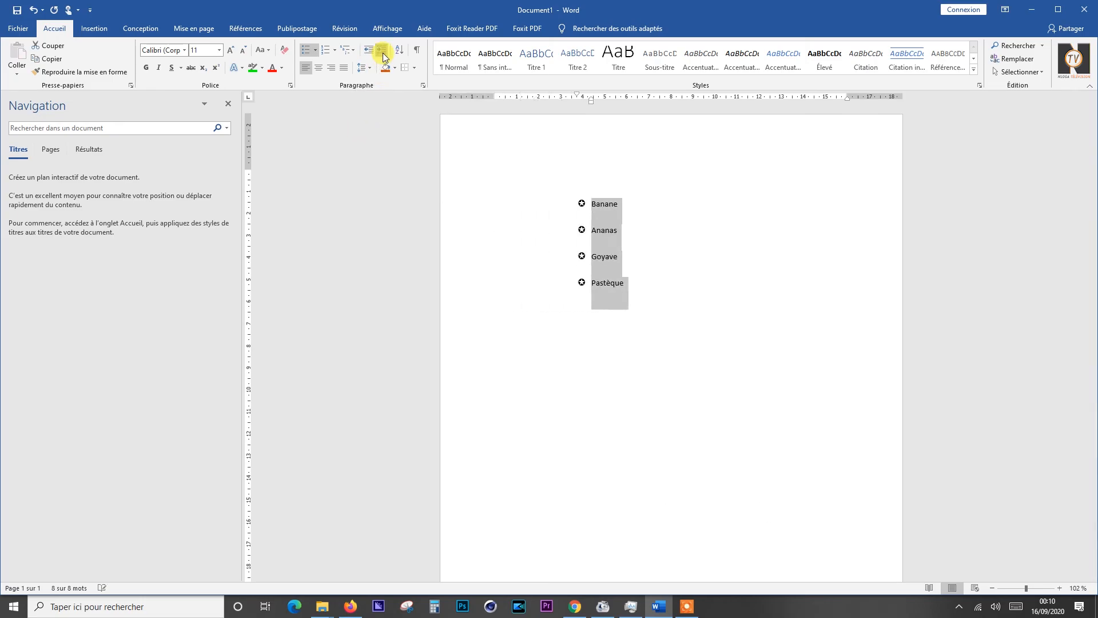
left_click(367, 51)
left_click(367, 52)
left_click(368, 52)
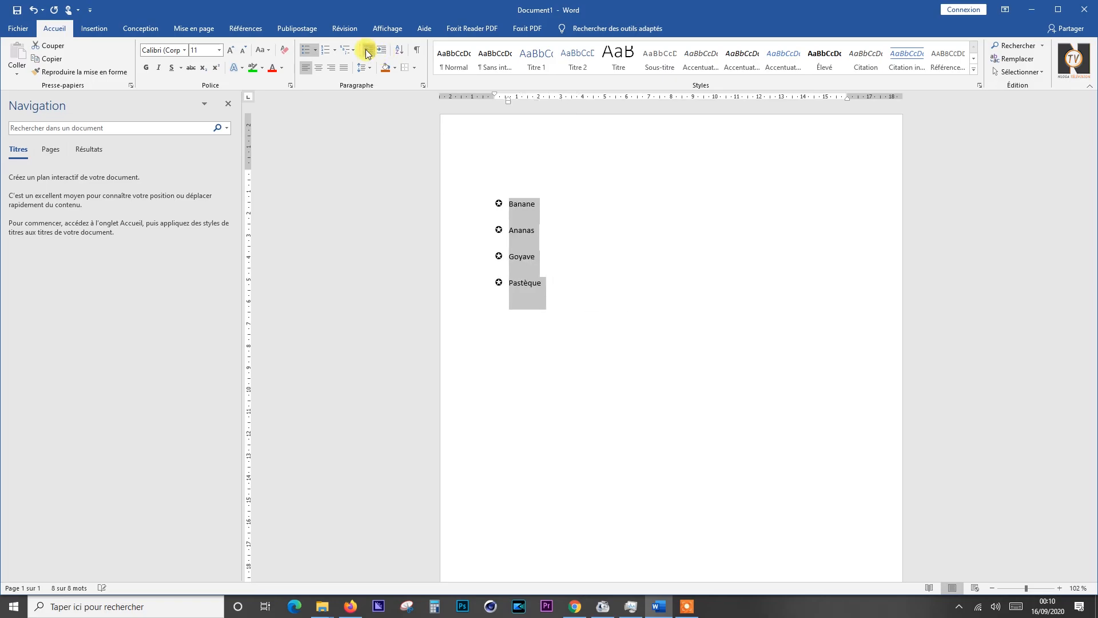
left_click(335, 51)
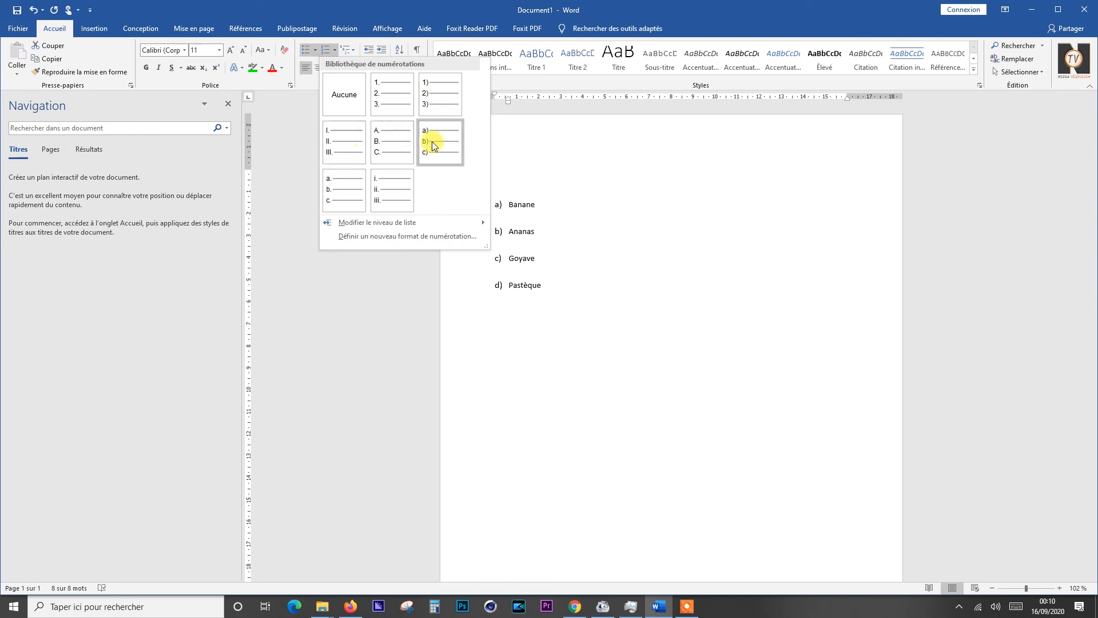
left_click(391, 238)
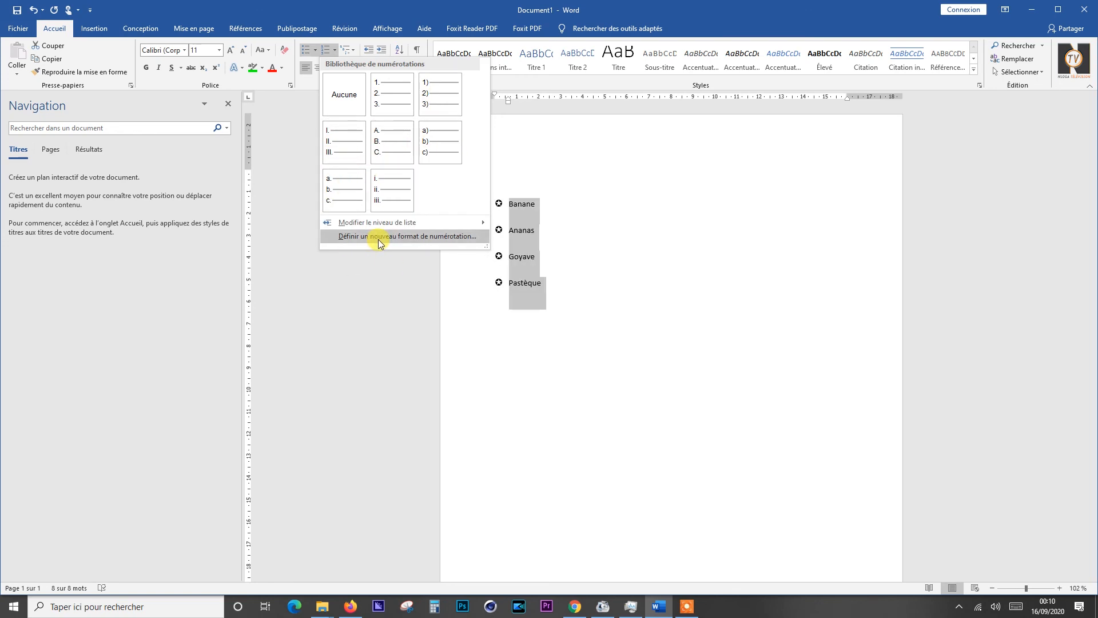
left_click(629, 190)
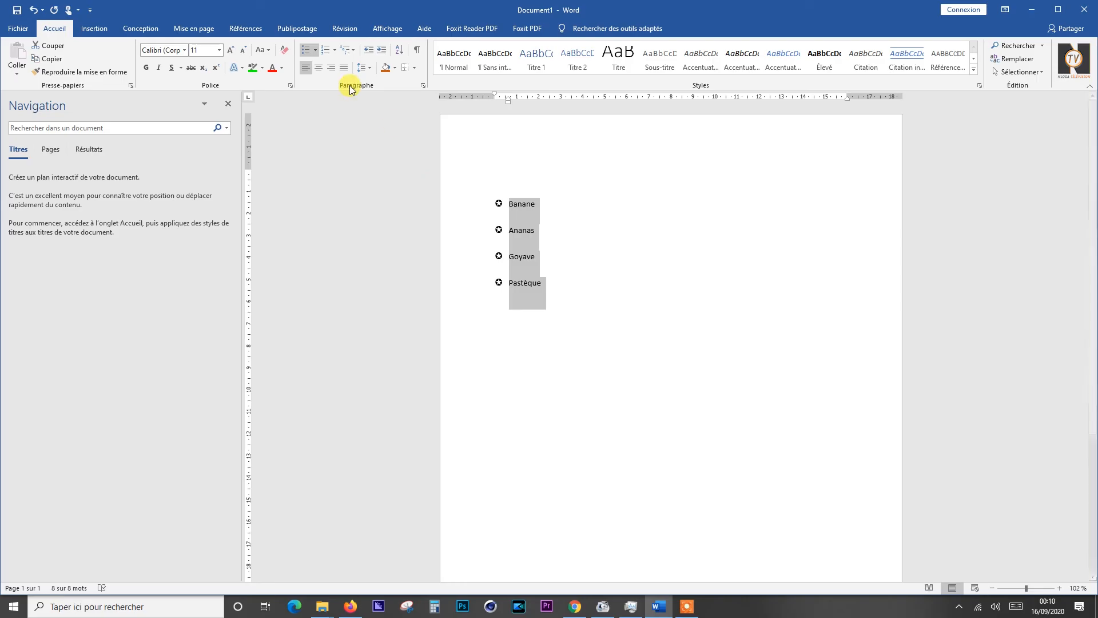
- Add Mangue as a new bulleted item after Pastèque
left_click(584, 279)
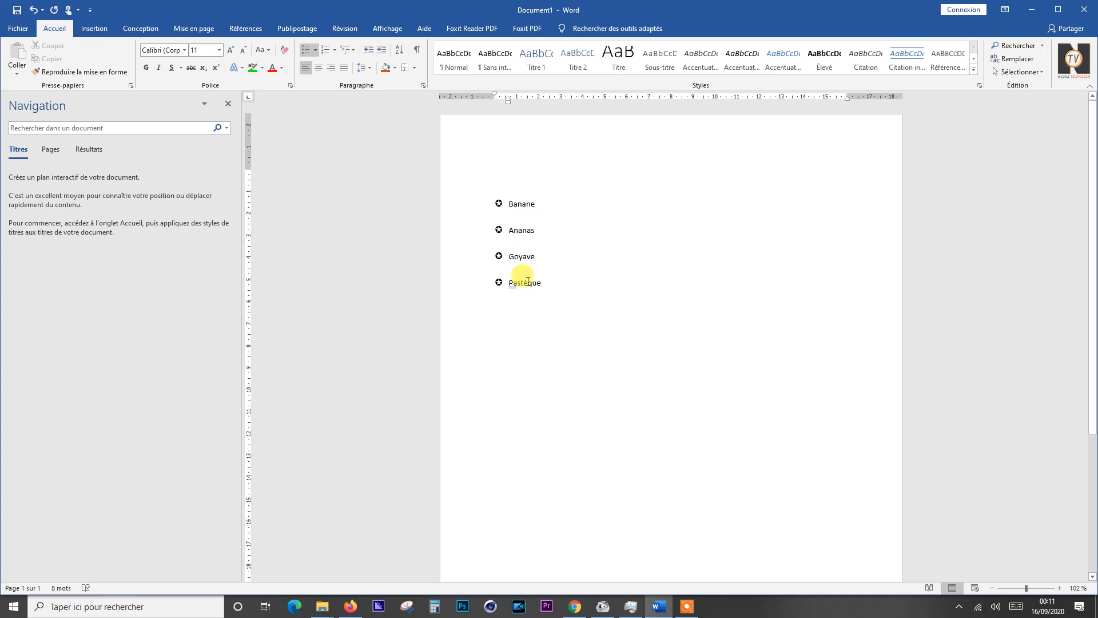
key("Return")
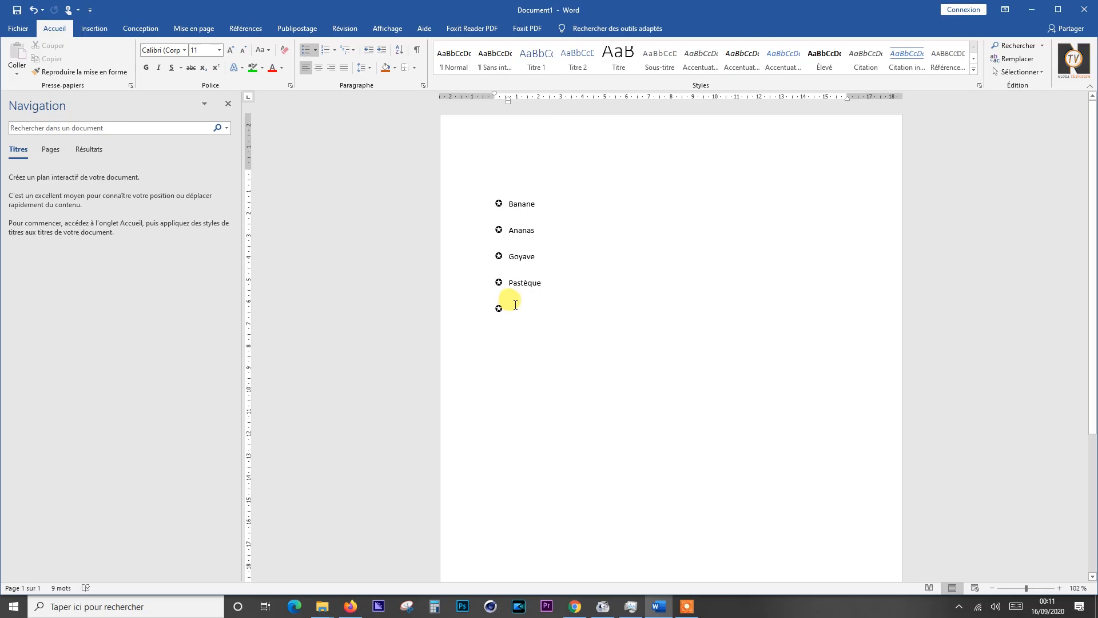
type("mangue")
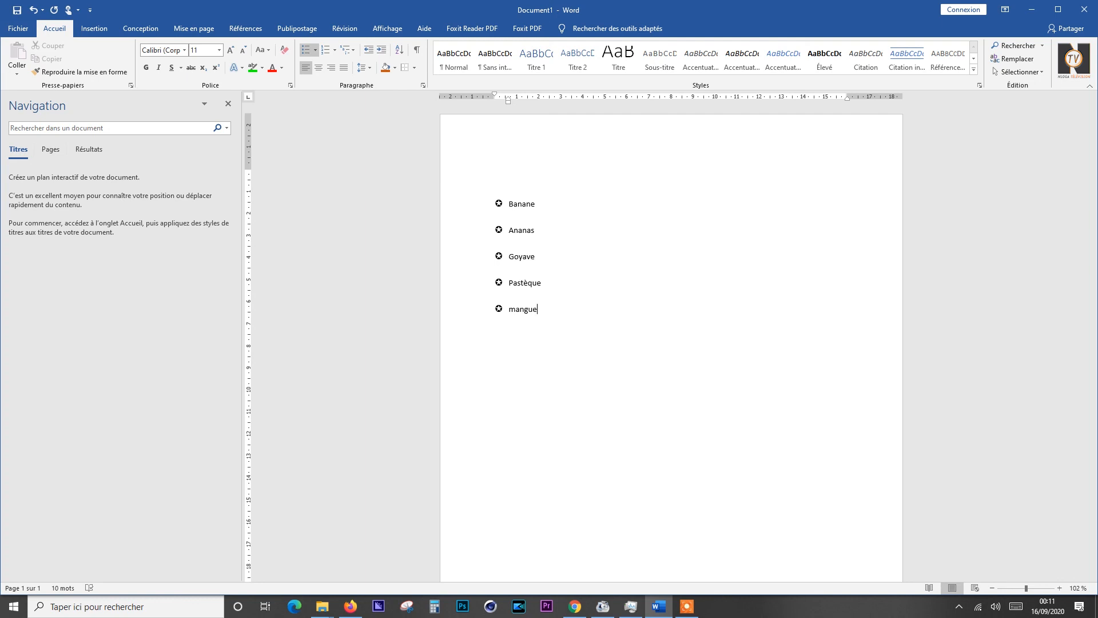
- Add an unbulleted line of repeated letter b as filler text below the Mangue item
key("Return")
key("BackSpace")
type("bbbbbbbbbbbbbbbbbbbbbbbbbbbbbbbbbbbbbbbbbbbb")
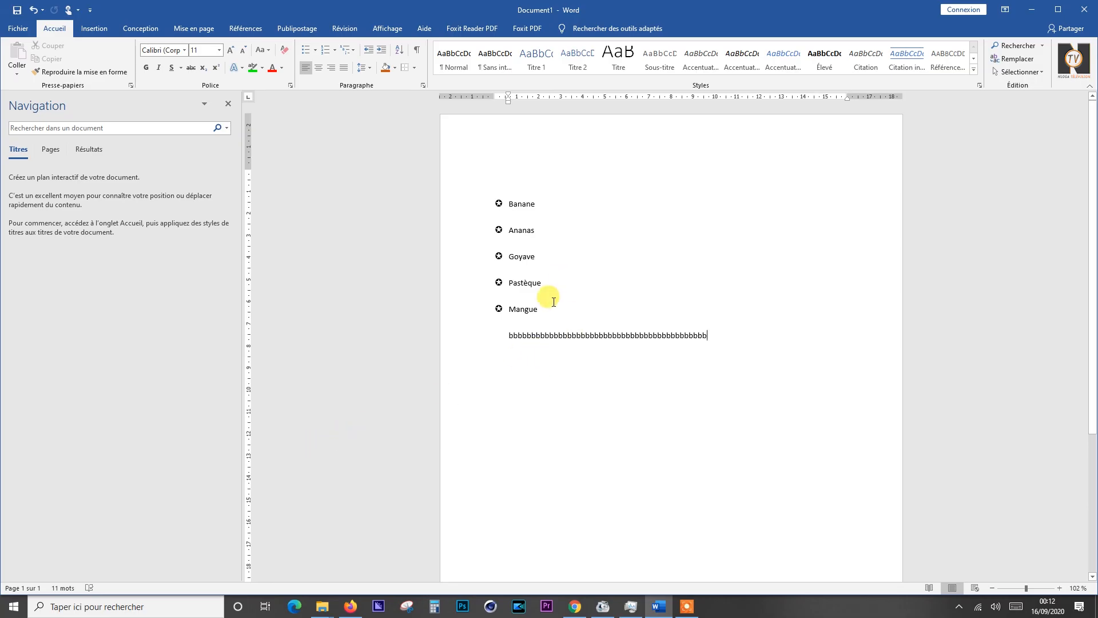
- Sort the five bulleted fruit names by paragraph as text in ascending order
left_click_drag(547, 293, 508, 209)
left_click_drag(540, 311, 509, 203)
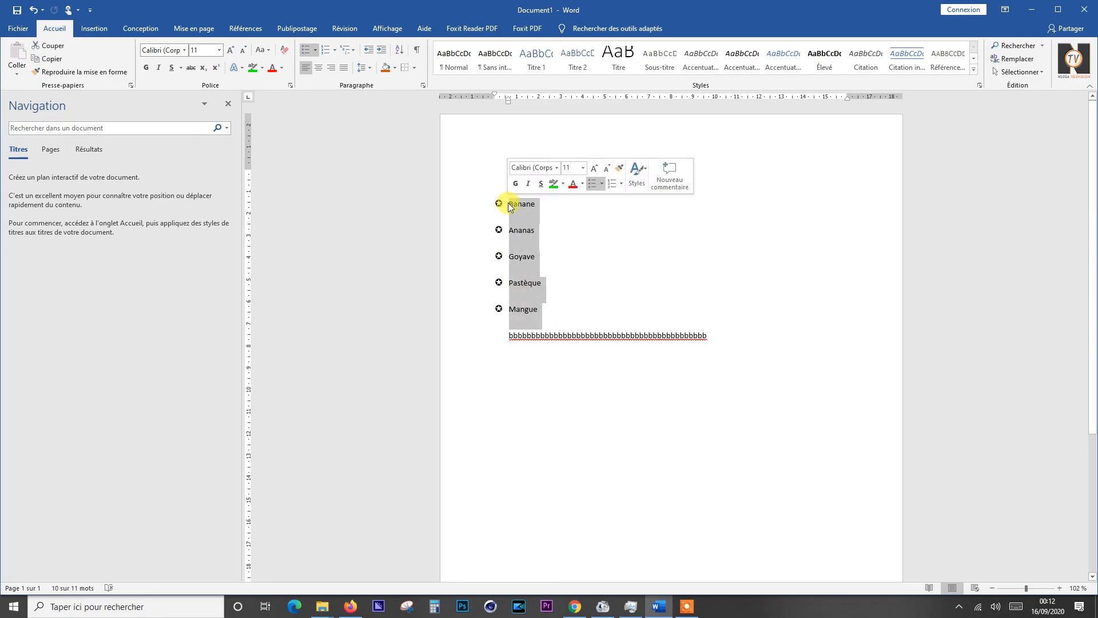
left_click(398, 50)
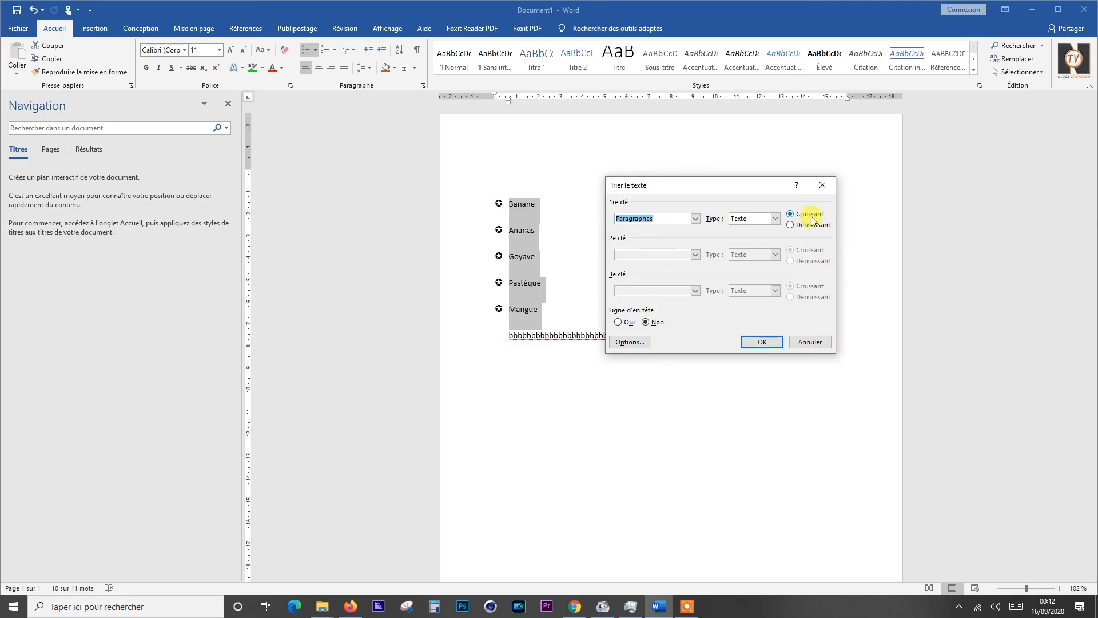
left_click(764, 341)
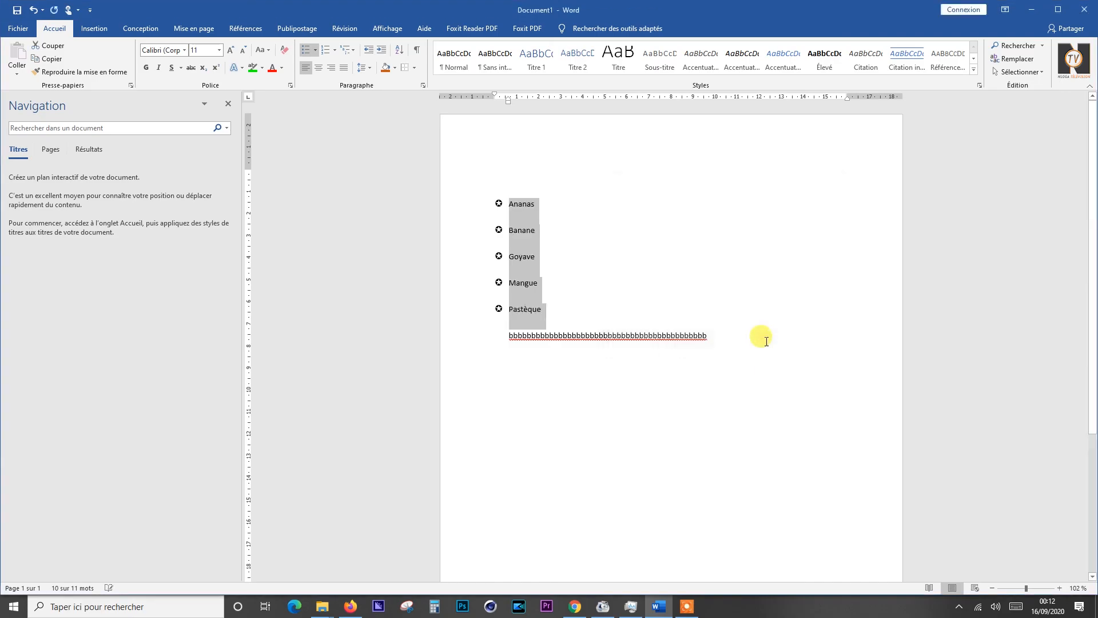